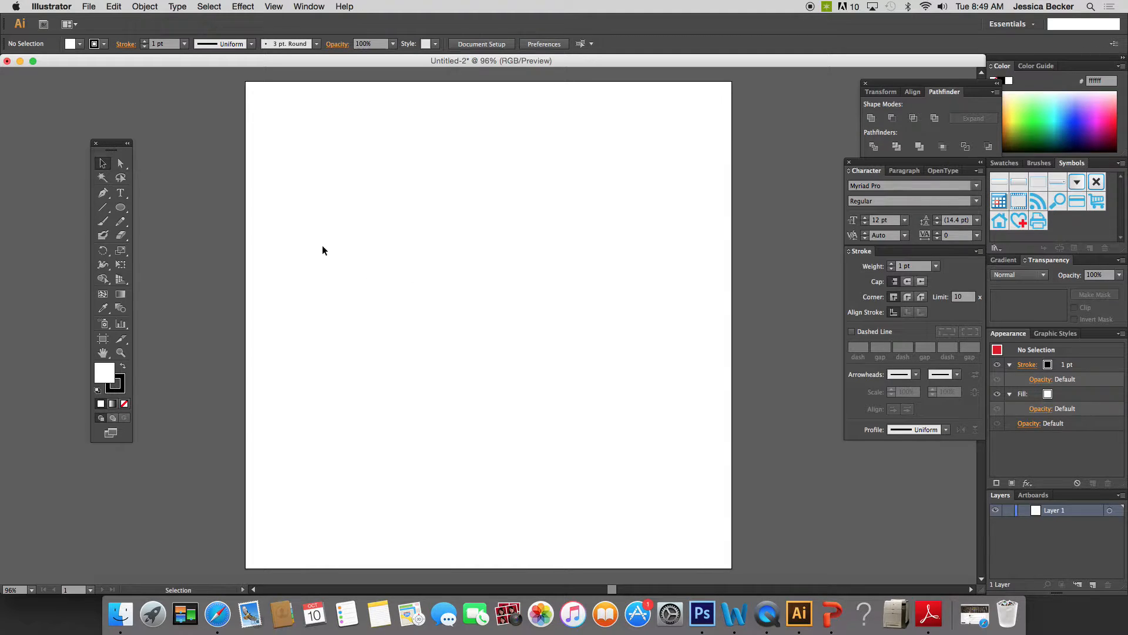
# - With no fill and a 1 pt black stroke, draw a horizontal straight line about 6.6 in long near the artboard's upper edge
pyautogui.click(102, 194)
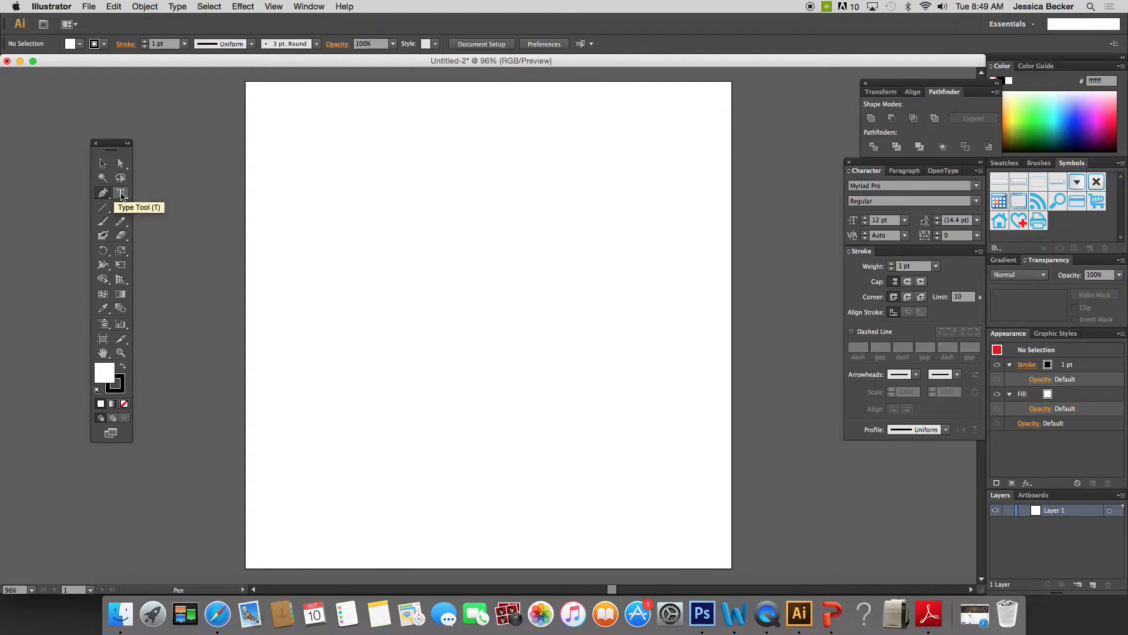
pyautogui.click(124, 403)
pyautogui.click(313, 157)
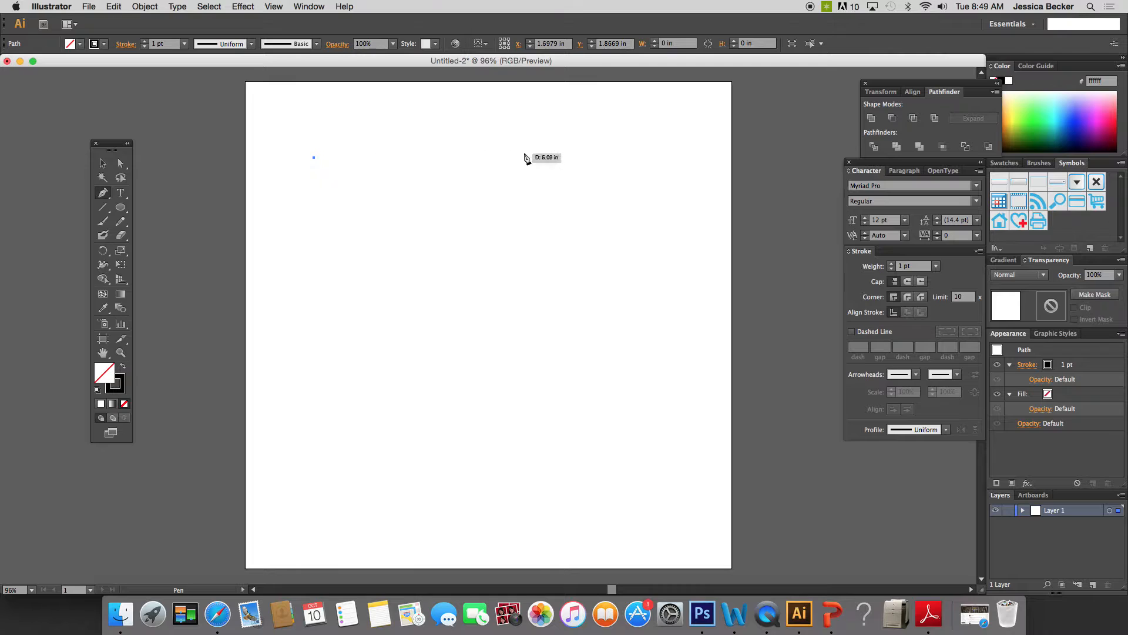
pyautogui.click(583, 157)
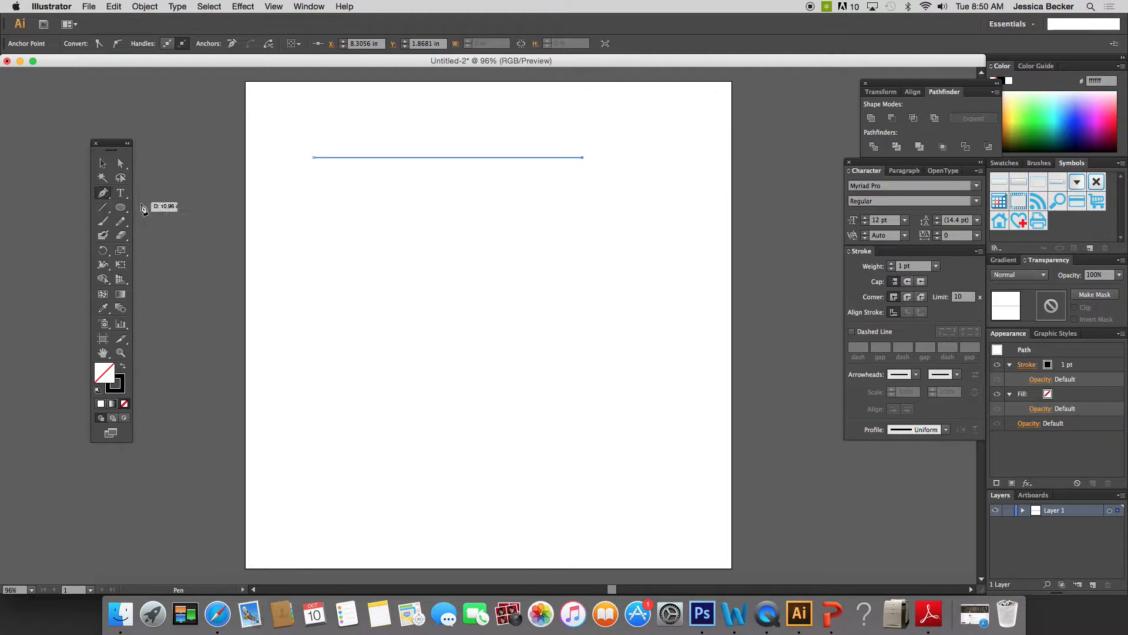
# - Deselect the straight line to end its path while keeping the Pen tool active
pyautogui.press('super')
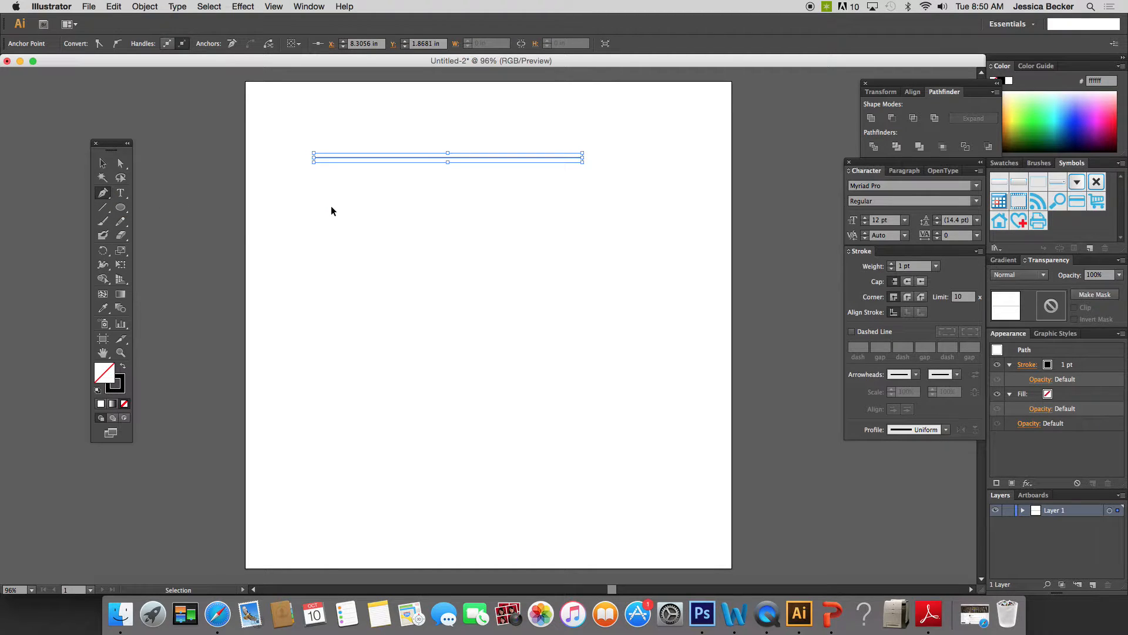
pyautogui.click(122, 168)
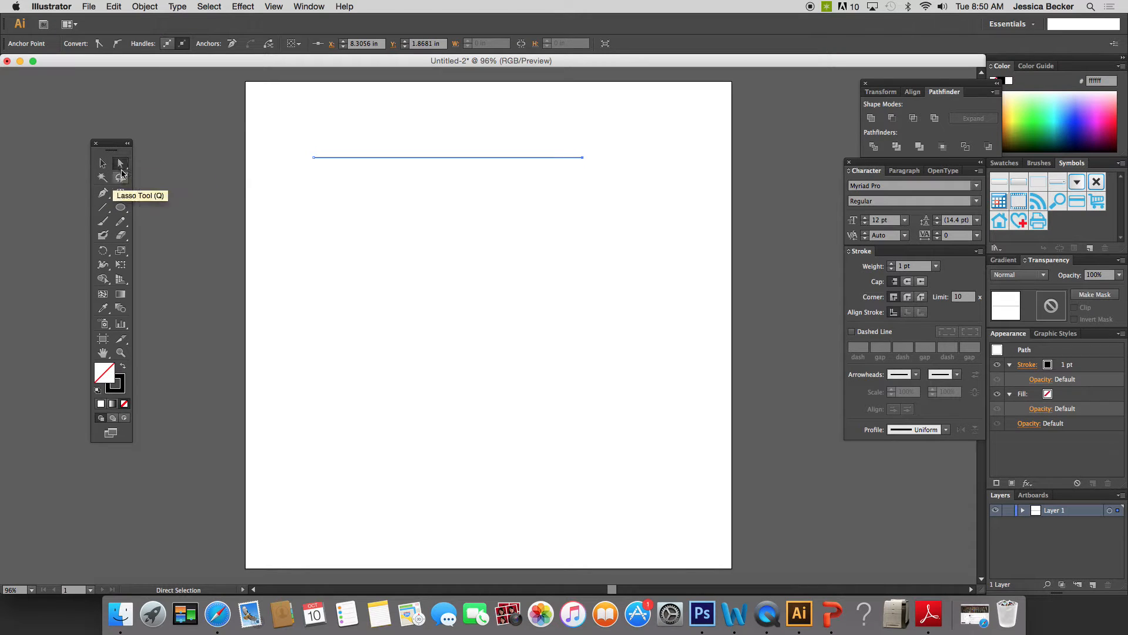
pyautogui.click(103, 194)
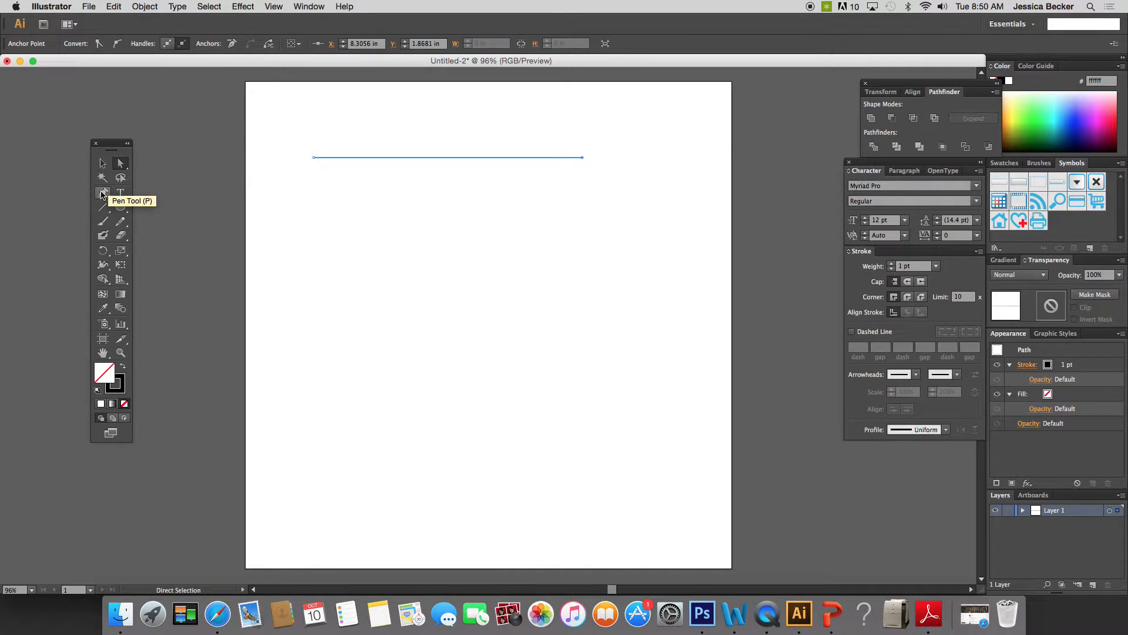
pyautogui.press('super')
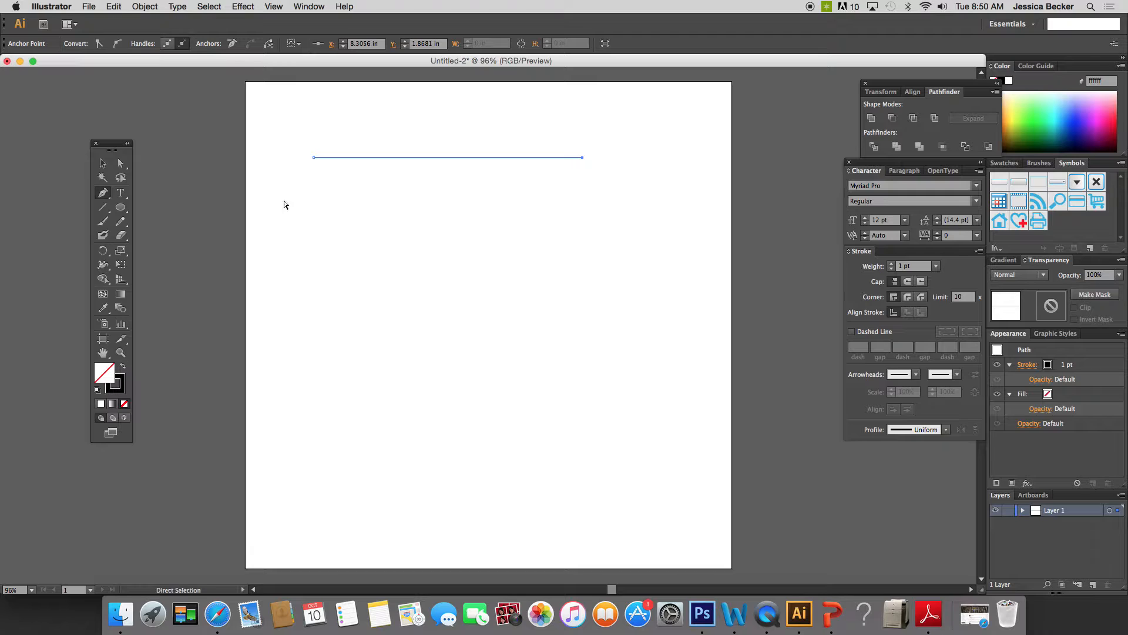
pyautogui.click(103, 163)
pyautogui.click(102, 193)
pyautogui.press('super')
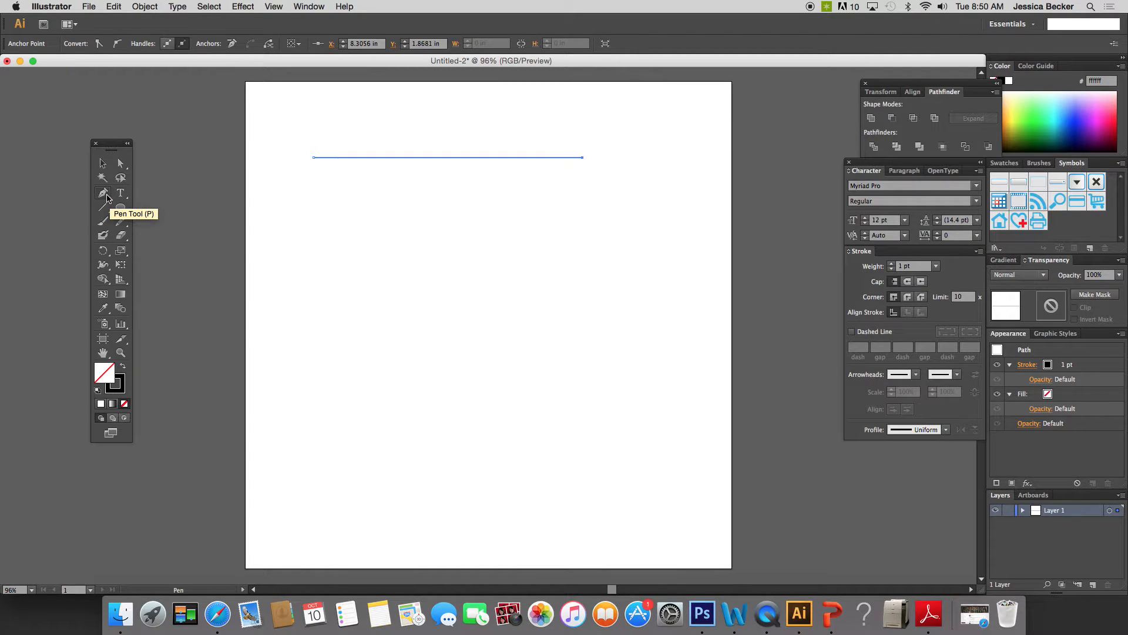
pyautogui.press('alt')
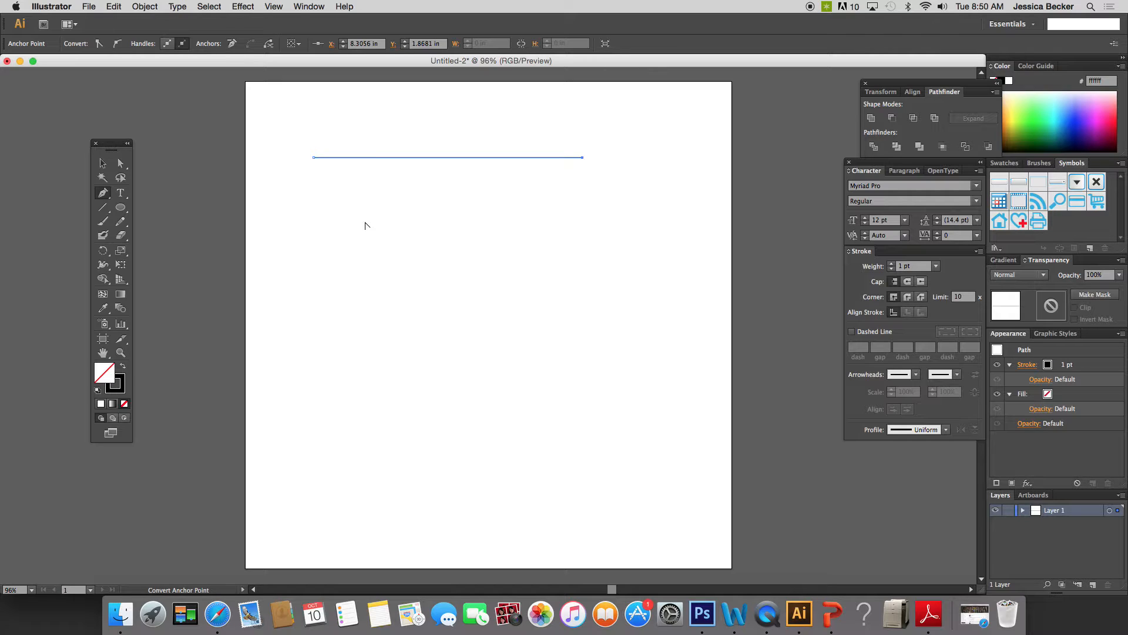
pyautogui.press('super')
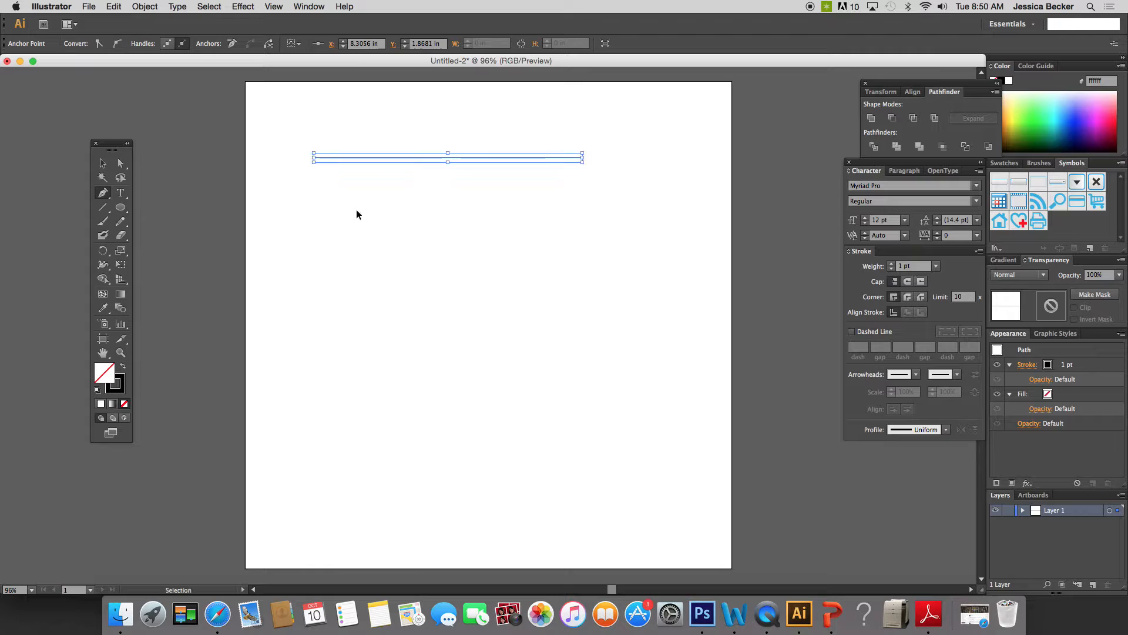
pyautogui.keyDown('super'); pyautogui.click(356, 214); pyautogui.keyUp('super')
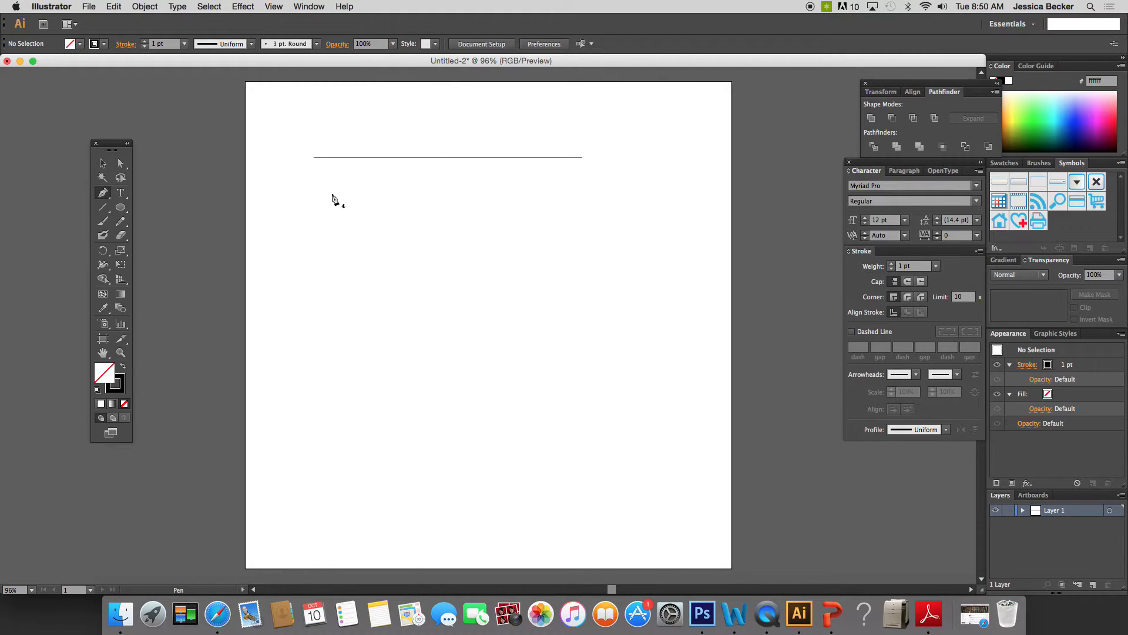
# - Draw an open zigzag path of 14 corner points across the artboard below the straight line, and end the path
pyautogui.press('alt')
pyautogui.click(283, 248)
pyautogui.click(314, 200)
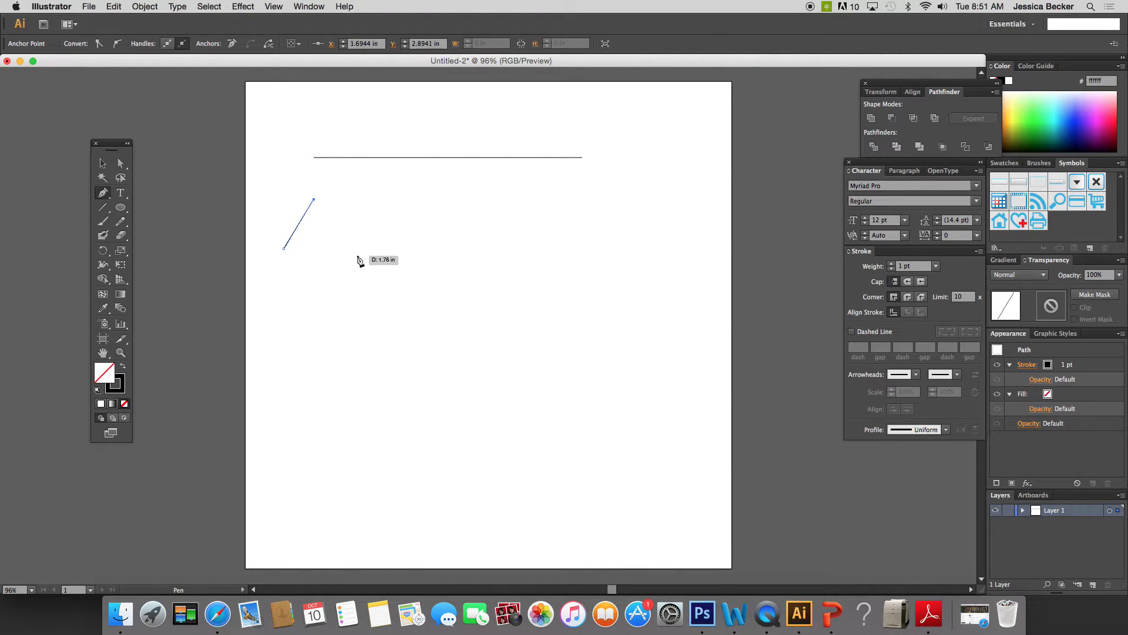
pyautogui.click(357, 255)
pyautogui.click(397, 200)
pyautogui.click(422, 255)
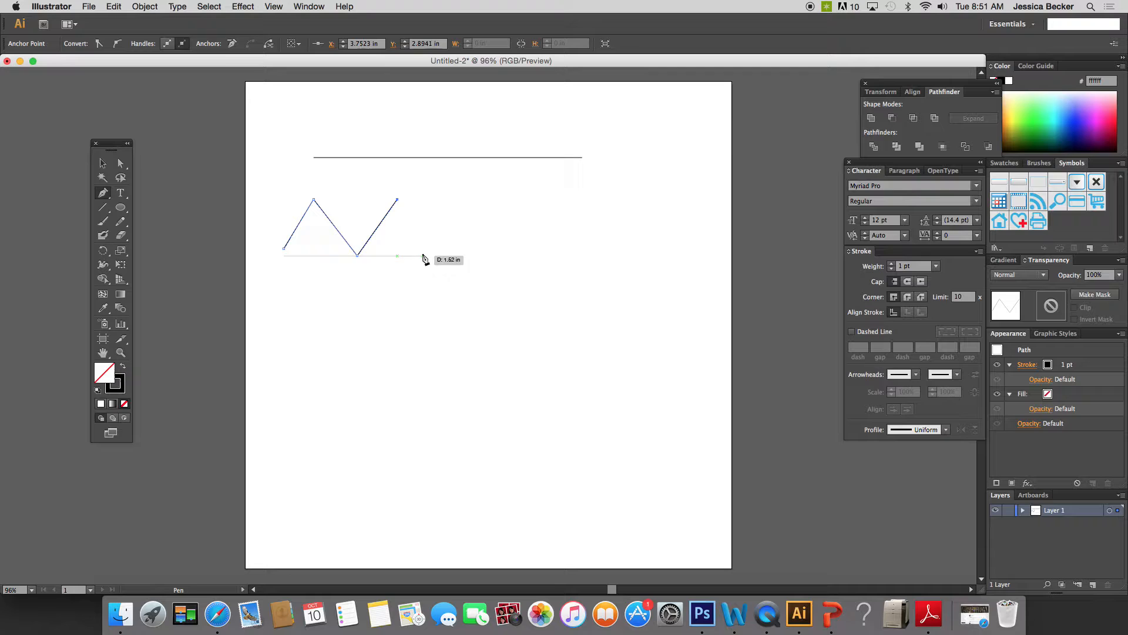
pyautogui.click(454, 205)
pyautogui.click(491, 253)
pyautogui.click(517, 204)
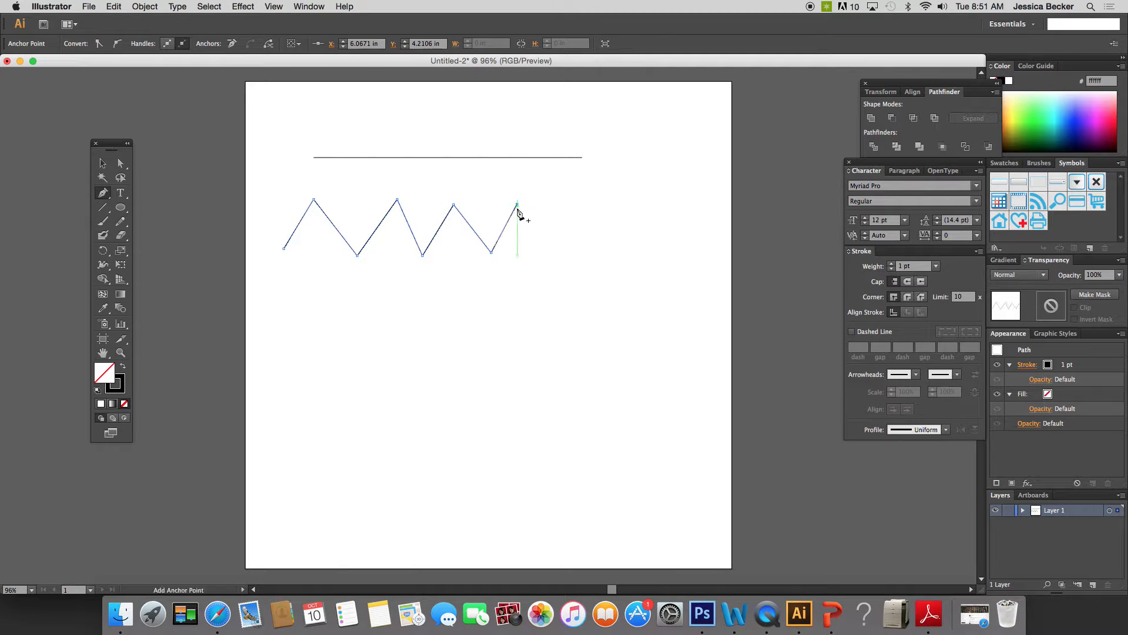
pyautogui.click(540, 251)
pyautogui.click(583, 207)
pyautogui.click(609, 256)
pyautogui.click(630, 200)
pyautogui.click(660, 259)
pyautogui.click(687, 201)
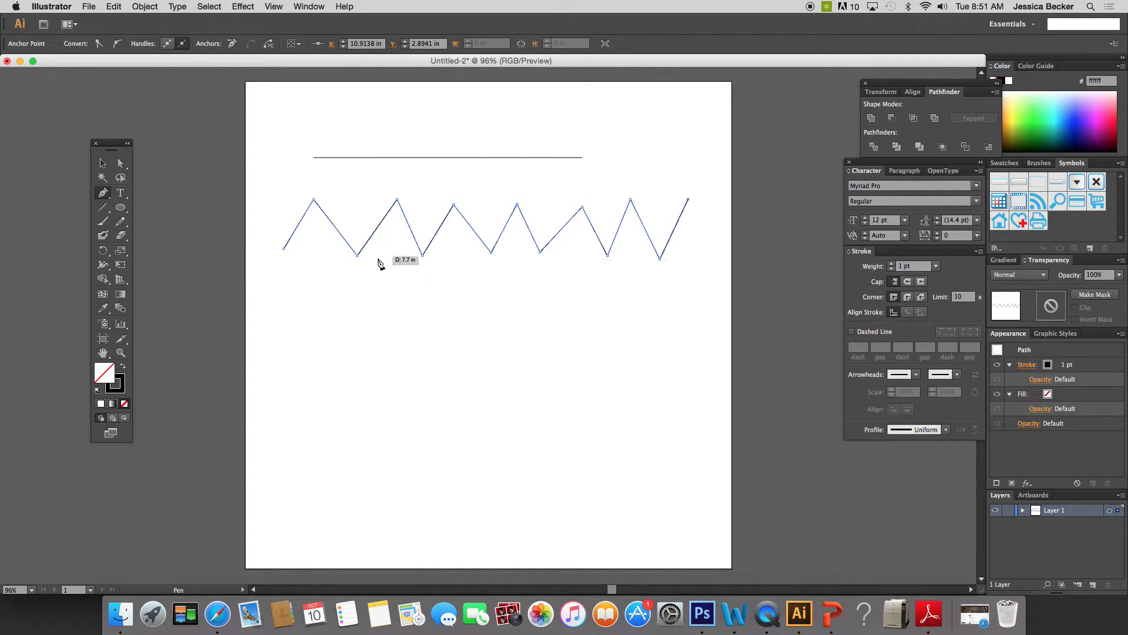
pyautogui.keyDown('super'); pyautogui.click(355, 311); pyautogui.keyUp('super')
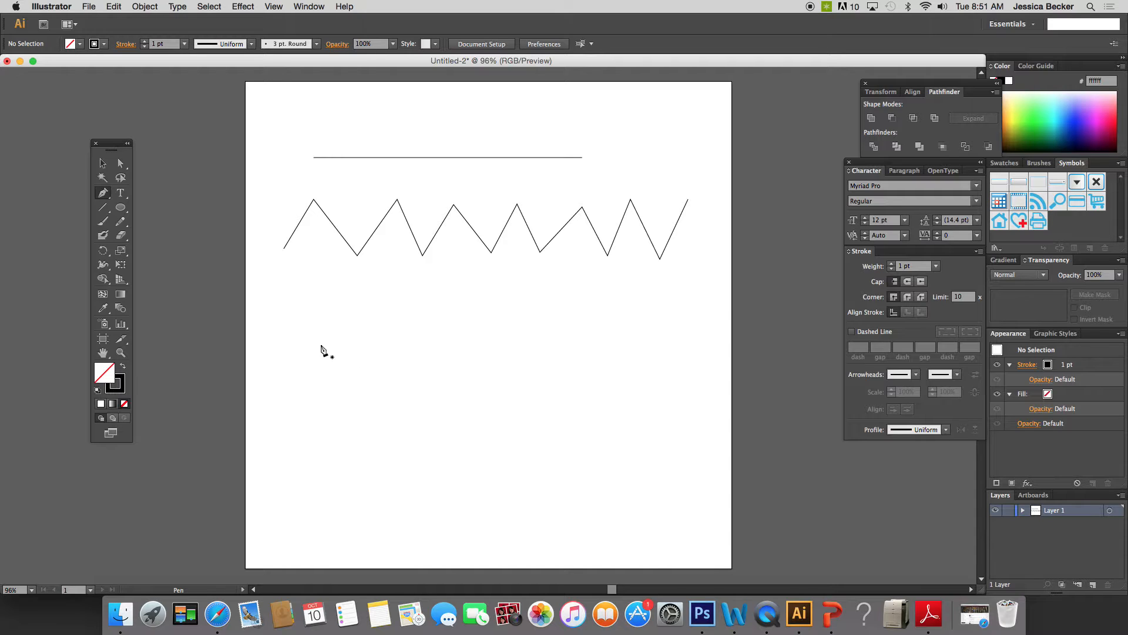
# - Start a rounded wave path below the zigzag, with one crest at Y about 5.72 in and one trough at Y about 7.87 in
pyautogui.click(275, 358)
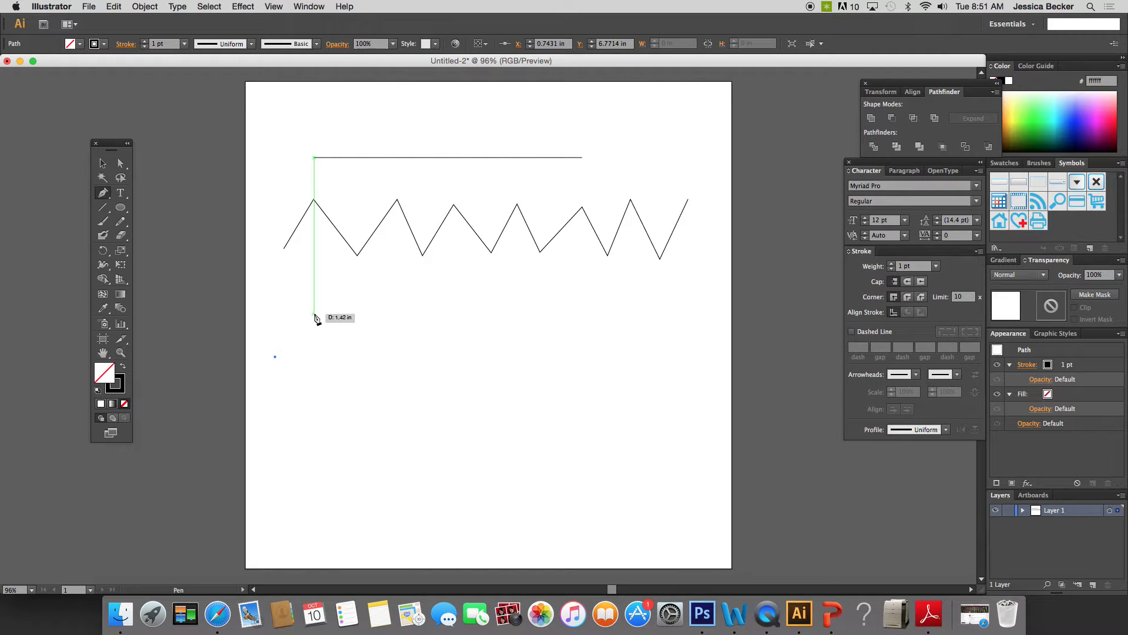
pyautogui.moveTo(314, 314); pyautogui.dragTo(337, 317)
pyautogui.moveTo(338, 311)
pyautogui.mouseDown()
pyautogui.moveTo(315, 313)
pyautogui.moveTo(339, 316)
pyautogui.mouseUp()
pyautogui.moveTo(341, 314); pyautogui.dragTo(341, 314)
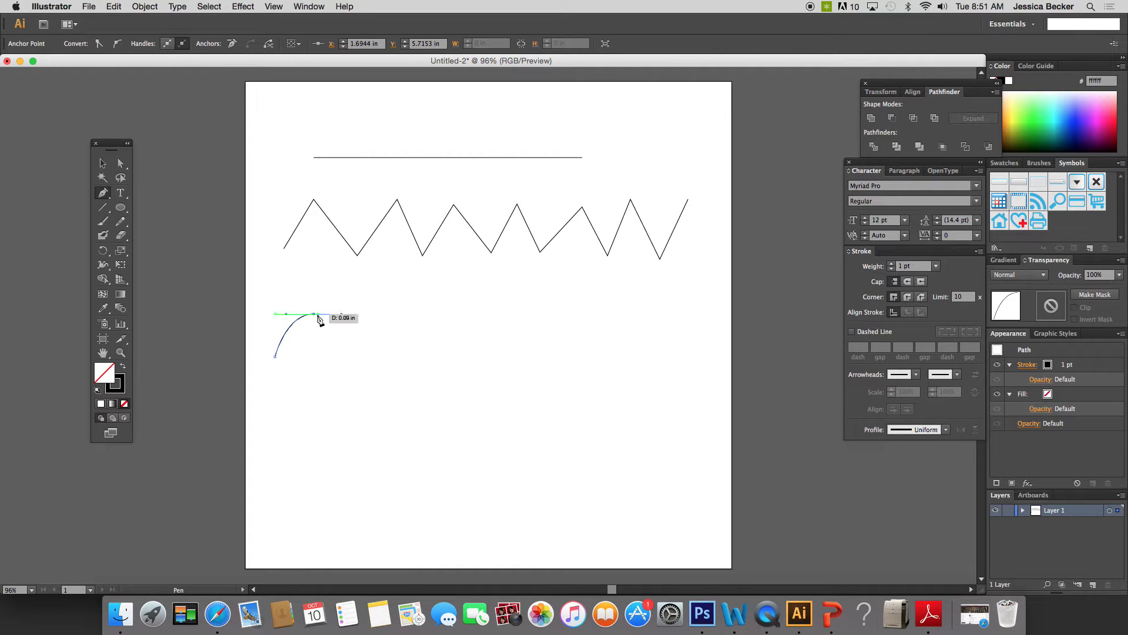
pyautogui.click(340, 356)
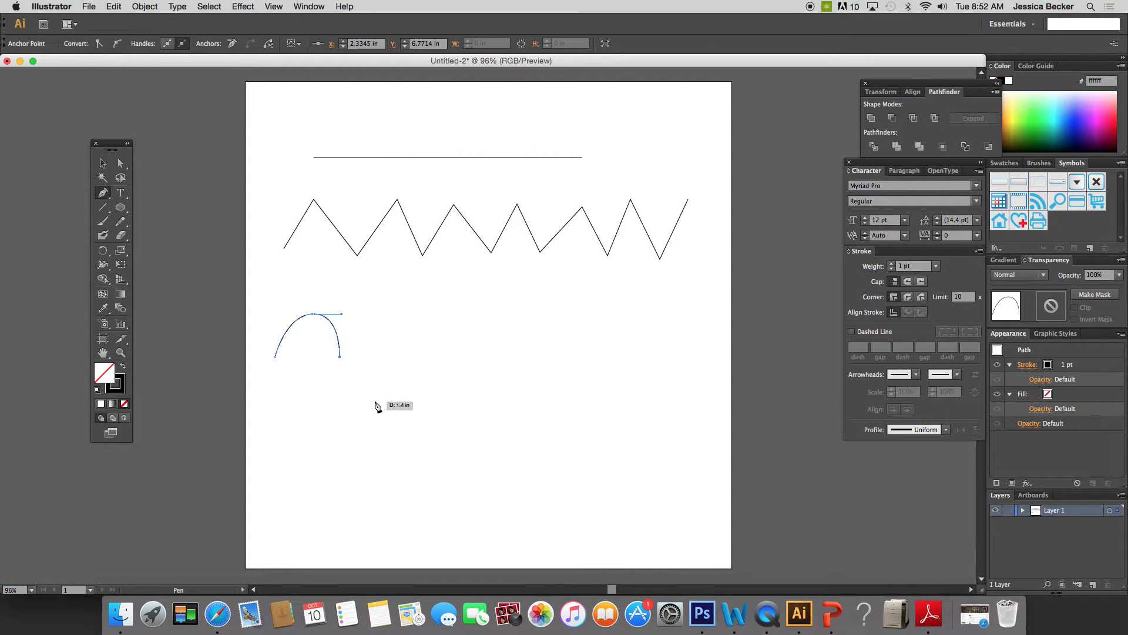
pyautogui.moveTo(377, 402); pyautogui.dragTo(414, 406)
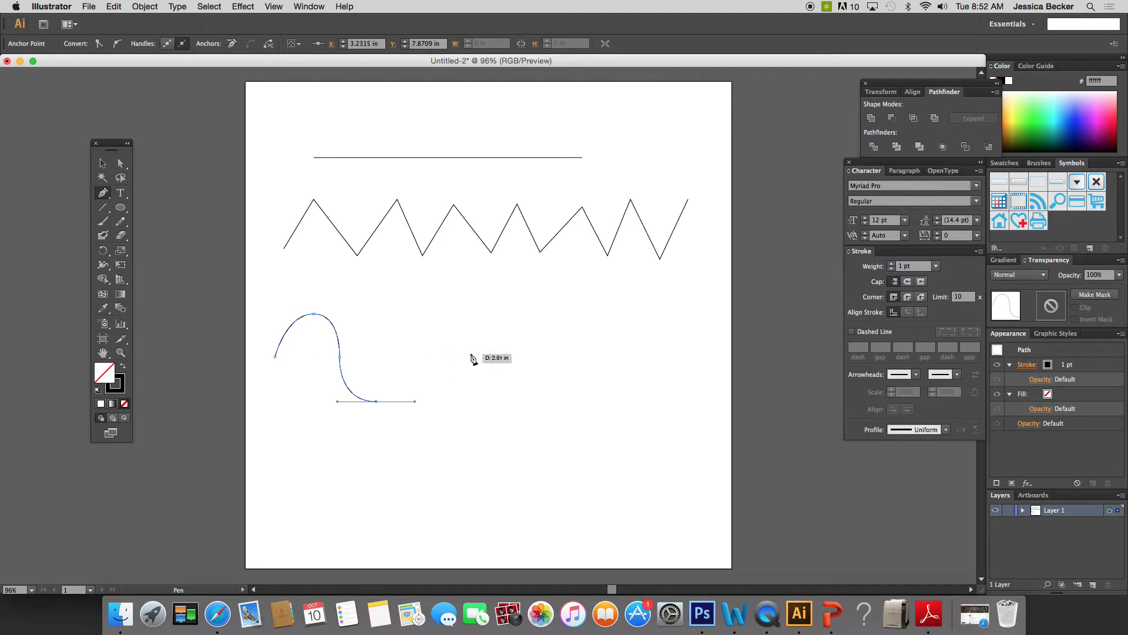
pyautogui.moveTo(303, 363); pyautogui.dragTo(349, 364)
pyautogui.moveTo(414, 360); pyautogui.dragTo(414, 315)
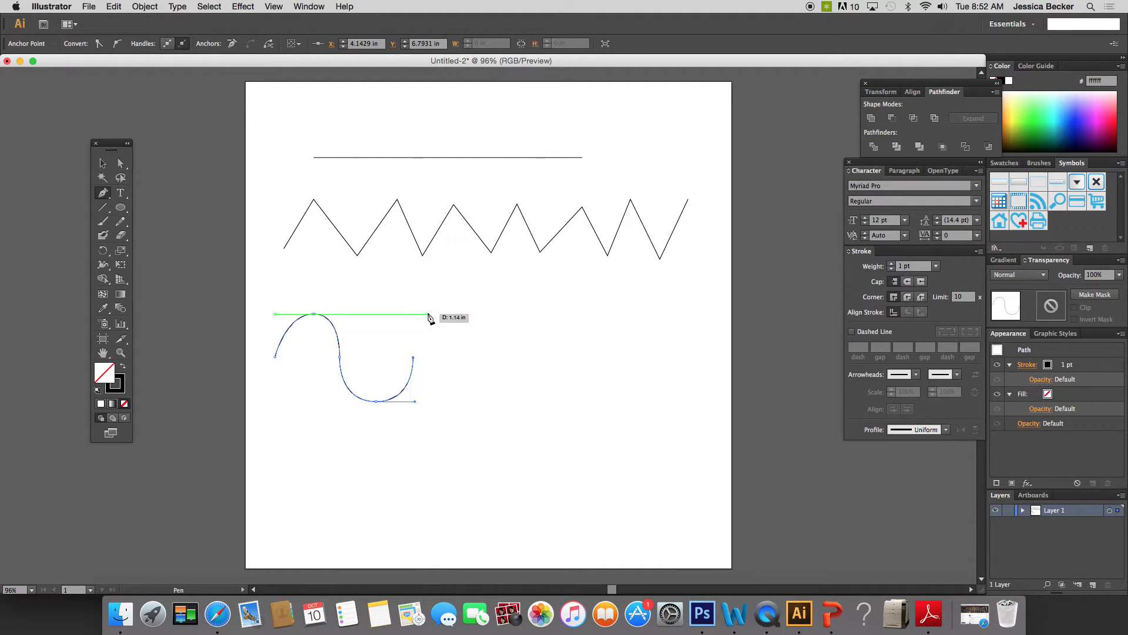
# - Extend the rounded wave with two more crests and troughs to X about 11.55 in, and end the path
pyautogui.moveTo(457, 315); pyautogui.dragTo(466, 313)
pyautogui.moveTo(497, 316); pyautogui.dragTo(497, 314)
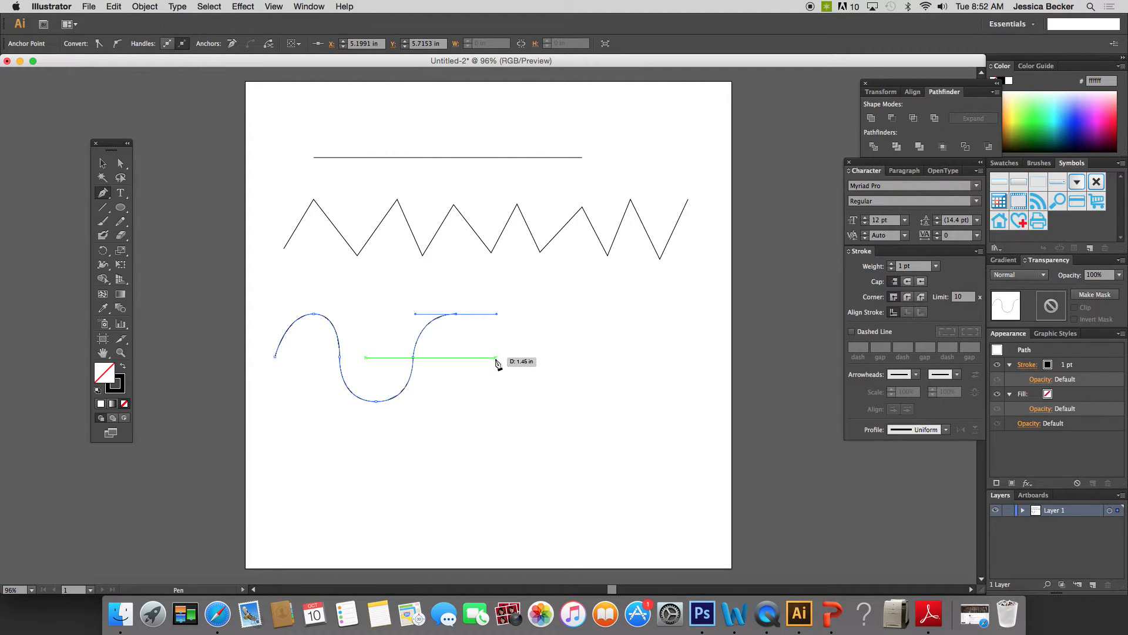
pyautogui.click(496, 358)
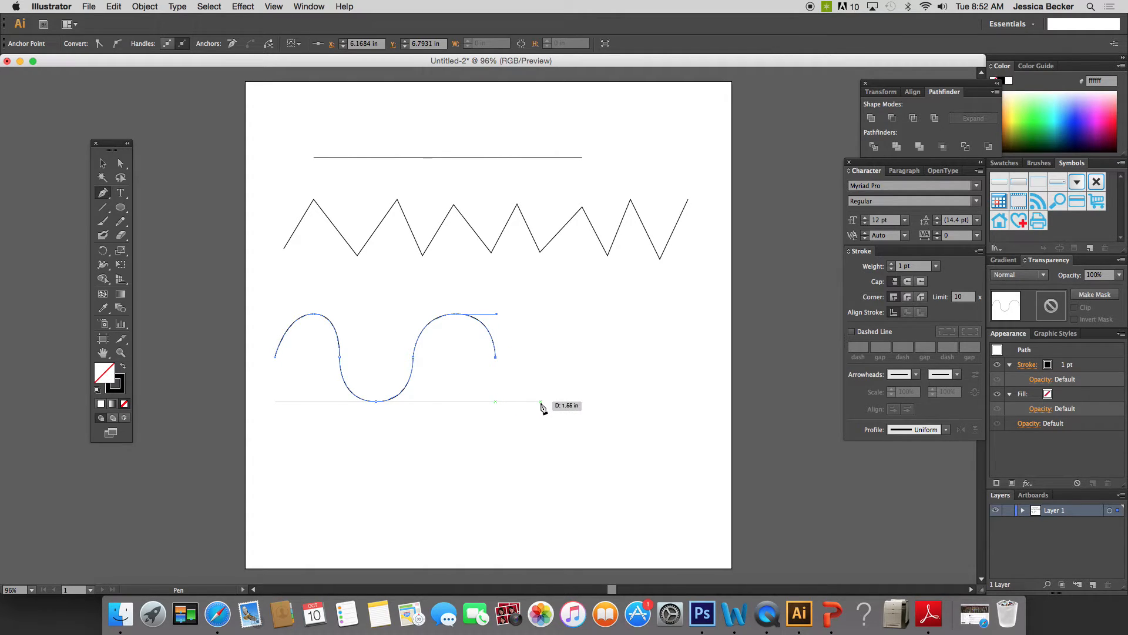
pyautogui.moveTo(540, 402); pyautogui.dragTo(569, 402)
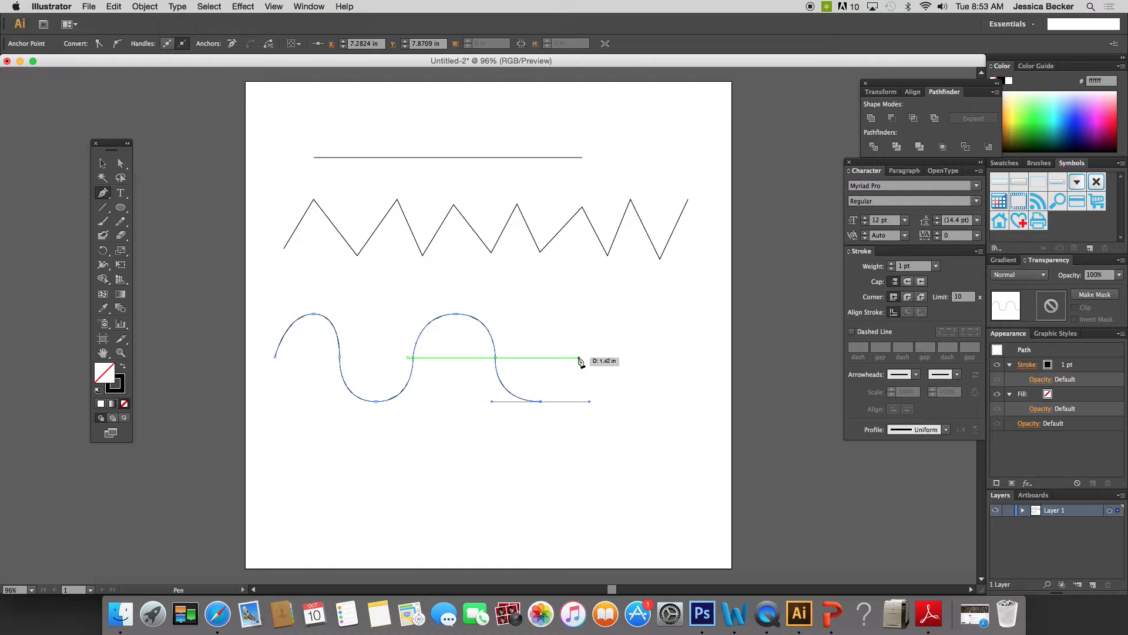
pyautogui.click(579, 358)
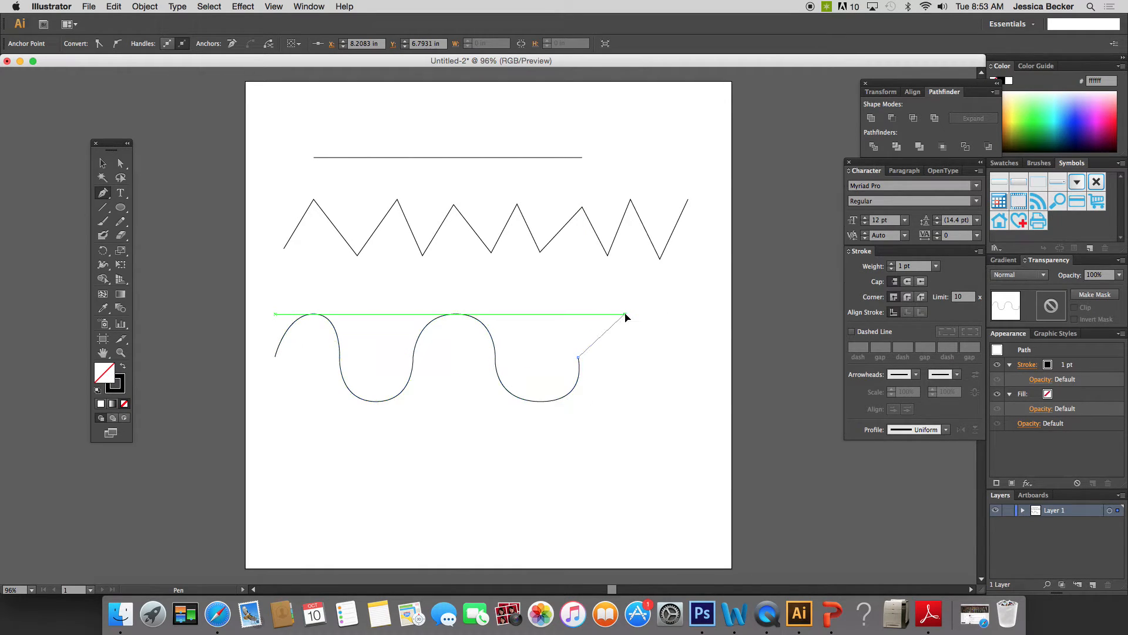
pyautogui.moveTo(626, 314); pyautogui.dragTo(674, 314)
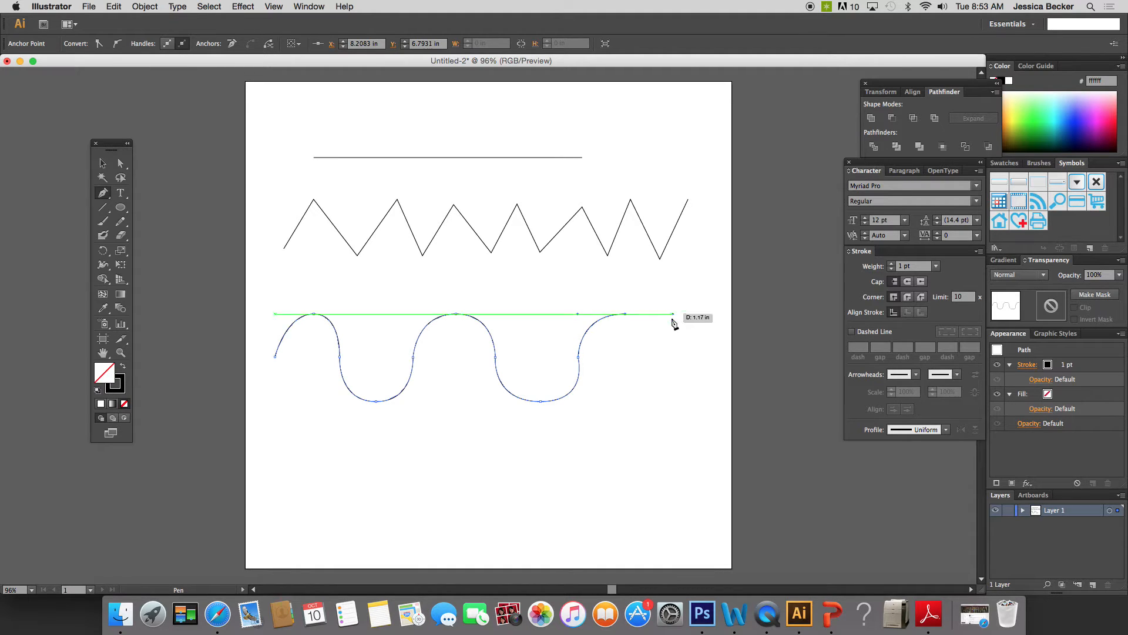
pyautogui.click(669, 357)
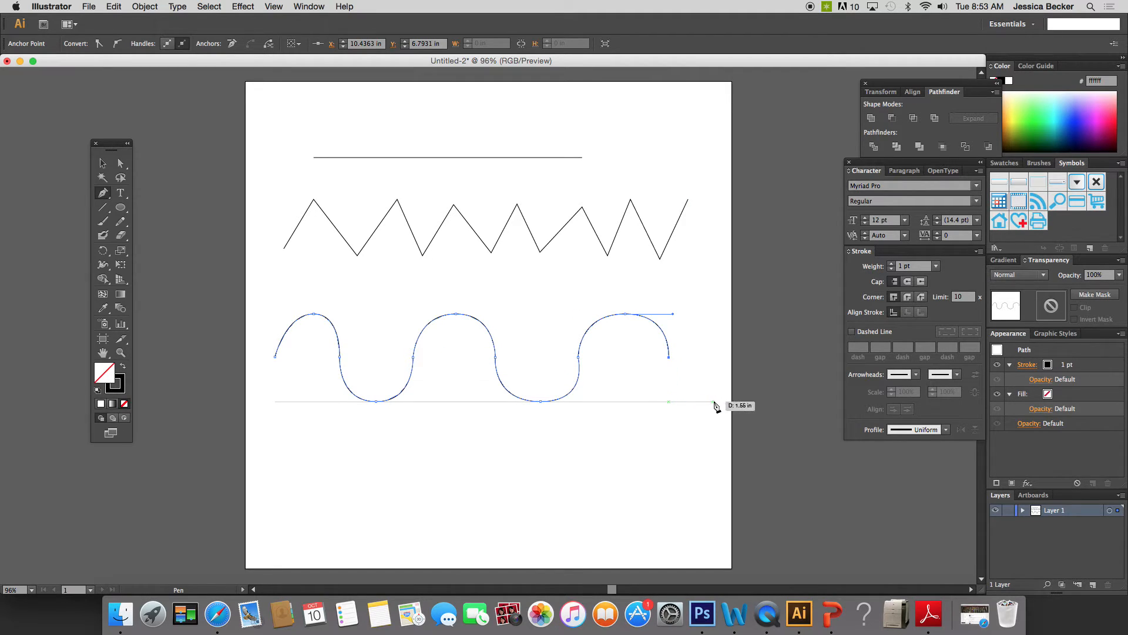
pyautogui.moveTo(713, 402); pyautogui.dragTo(760, 402)
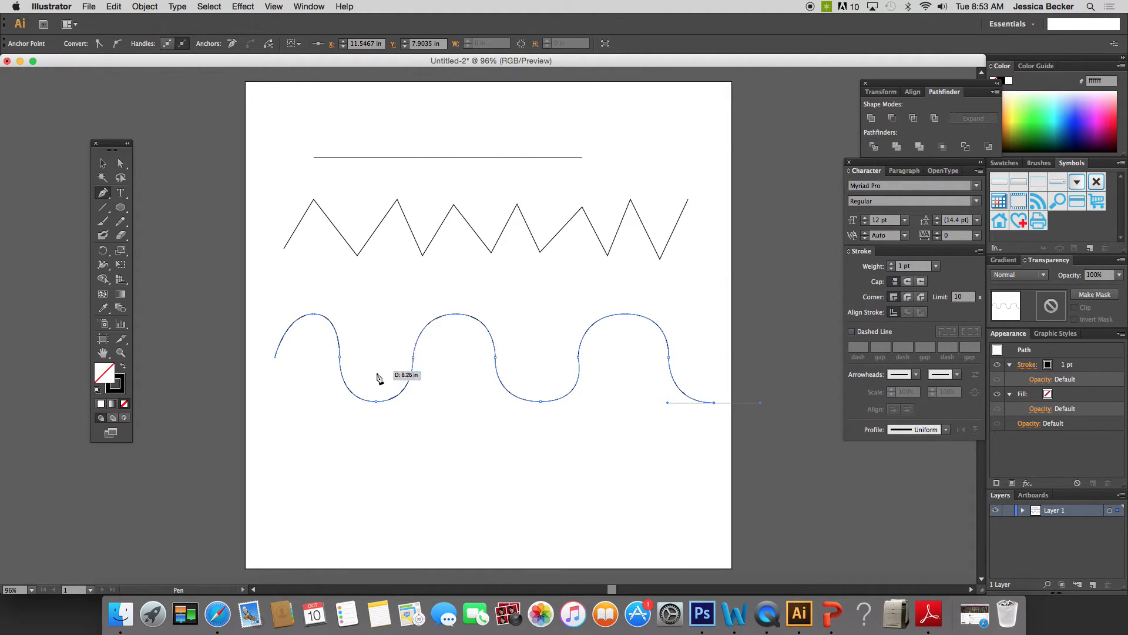
pyautogui.keyDown('super'); pyautogui.click(318, 482); pyautogui.keyUp('super')
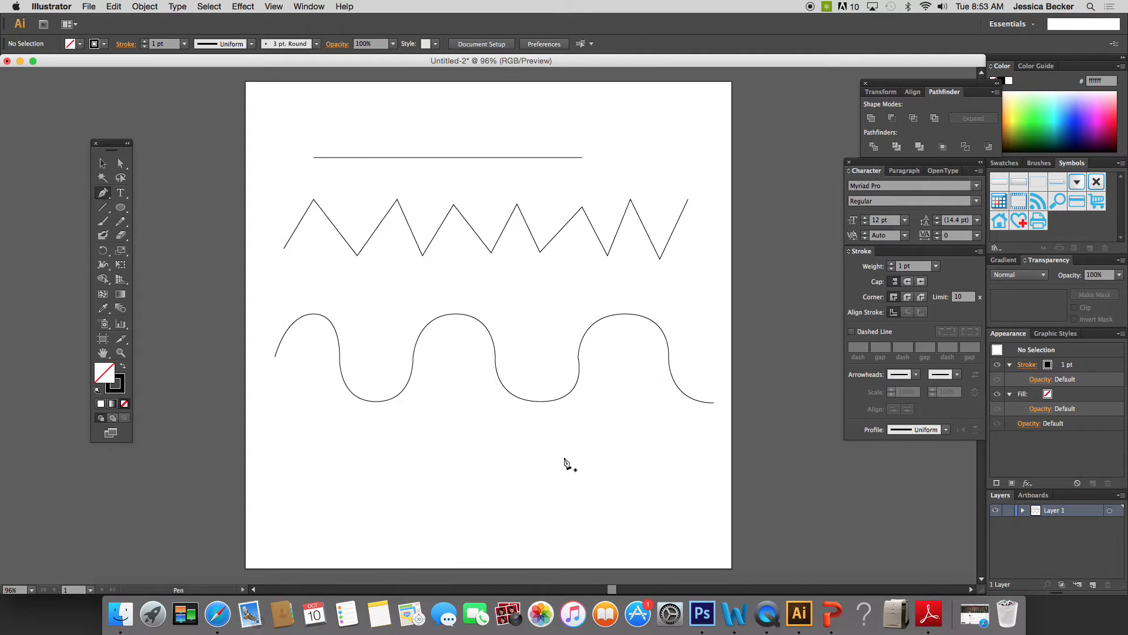
# - Start an ocean-wave path near the artboard's lower edge, curving from X about 0.40 in up to a crest at X about 2.39 in
pyautogui.click(261, 516)
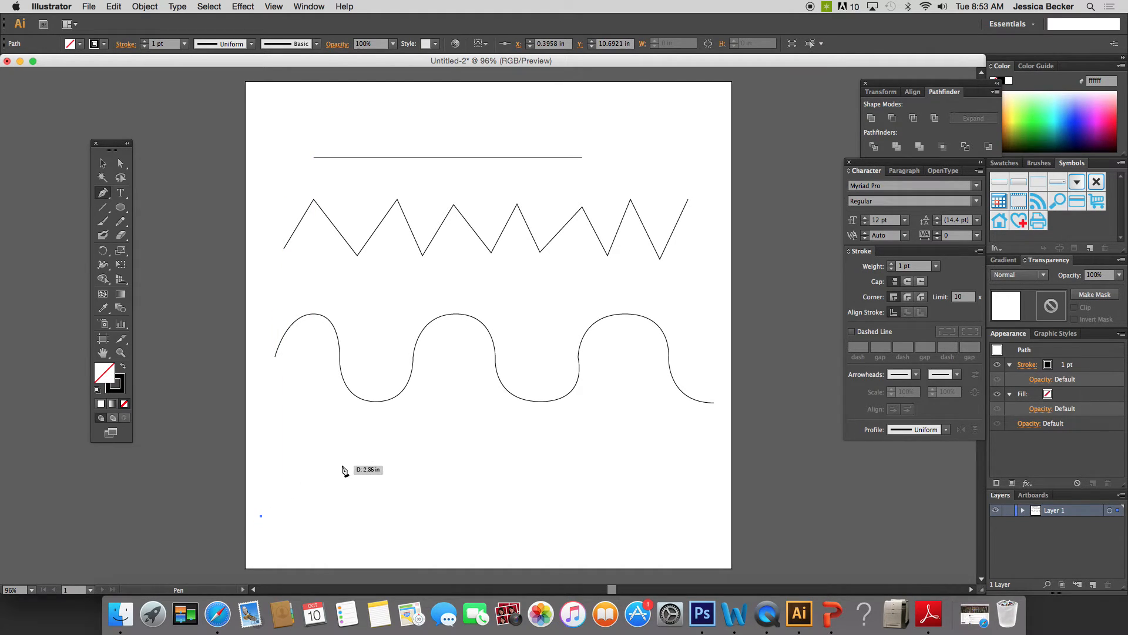
pyautogui.moveTo(342, 464); pyautogui.dragTo(392, 467)
pyautogui.moveTo(397, 468); pyautogui.dragTo(397, 467)
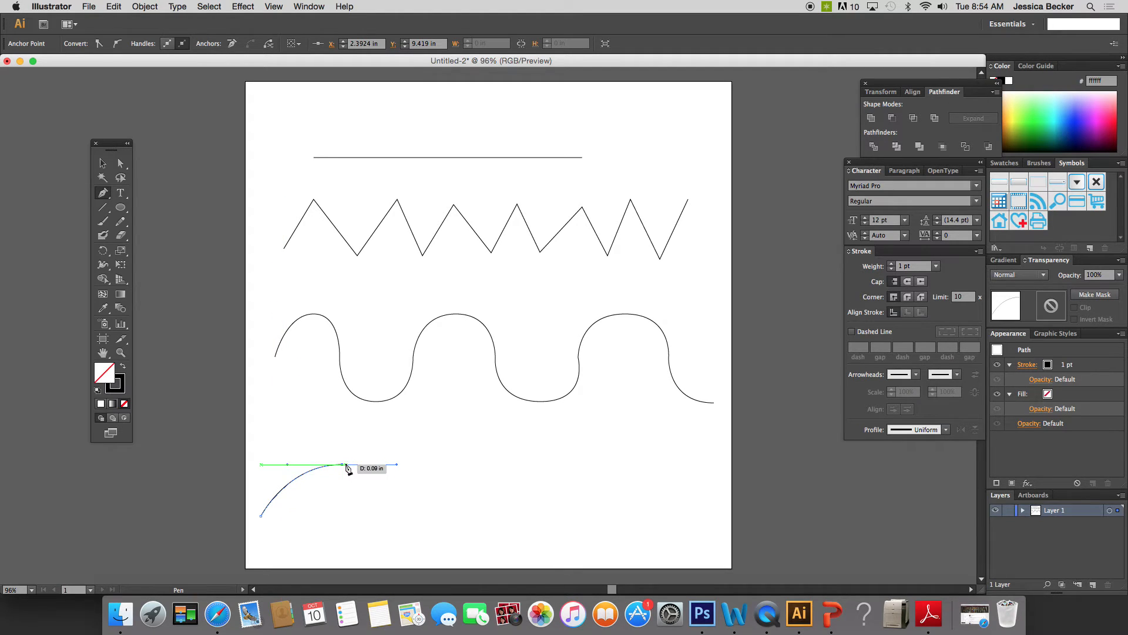
pyautogui.moveTo(347, 468); pyautogui.dragTo(398, 468)
pyautogui.moveTo(397, 428); pyautogui.dragTo(396, 428)
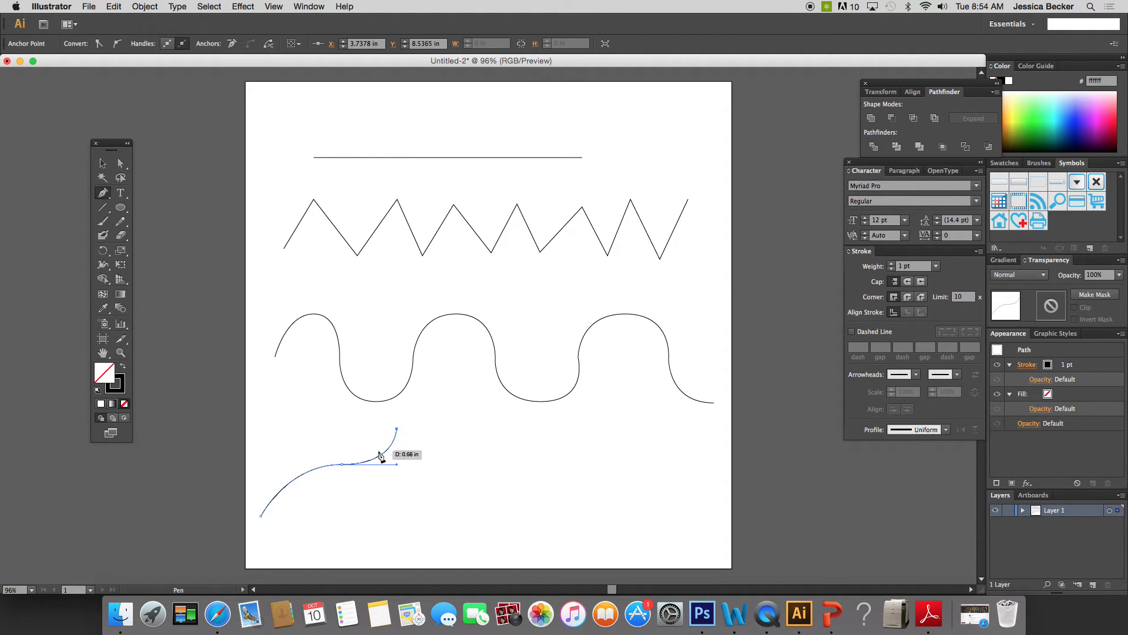
pyautogui.press('super')
pyautogui.press('super+z')
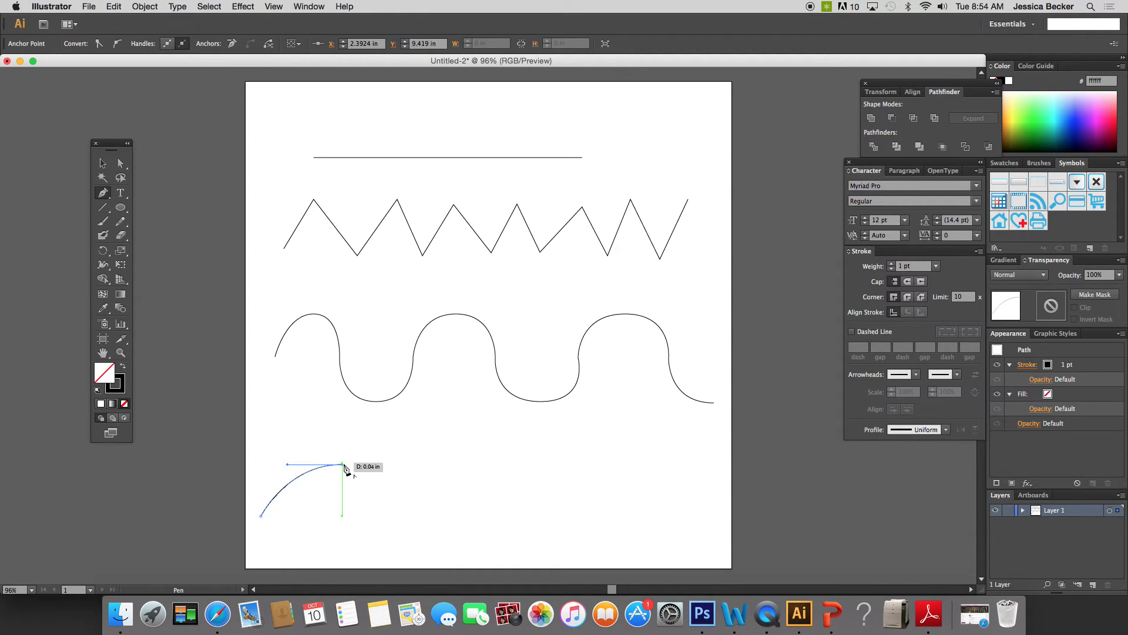
pyautogui.press('super+z')
pyautogui.moveTo(370, 506); pyautogui.dragTo(363, 516)
pyautogui.press('super+z')
# - Remove the first crest's outgoing handle and curl the path back down to a trough at X about 2.19 in, Y about 10.69 in
pyautogui.click(343, 466)
pyautogui.moveTo(333, 515); pyautogui.dragTo(393, 520)
pyautogui.moveTo(394, 516); pyautogui.dragTo(395, 516)
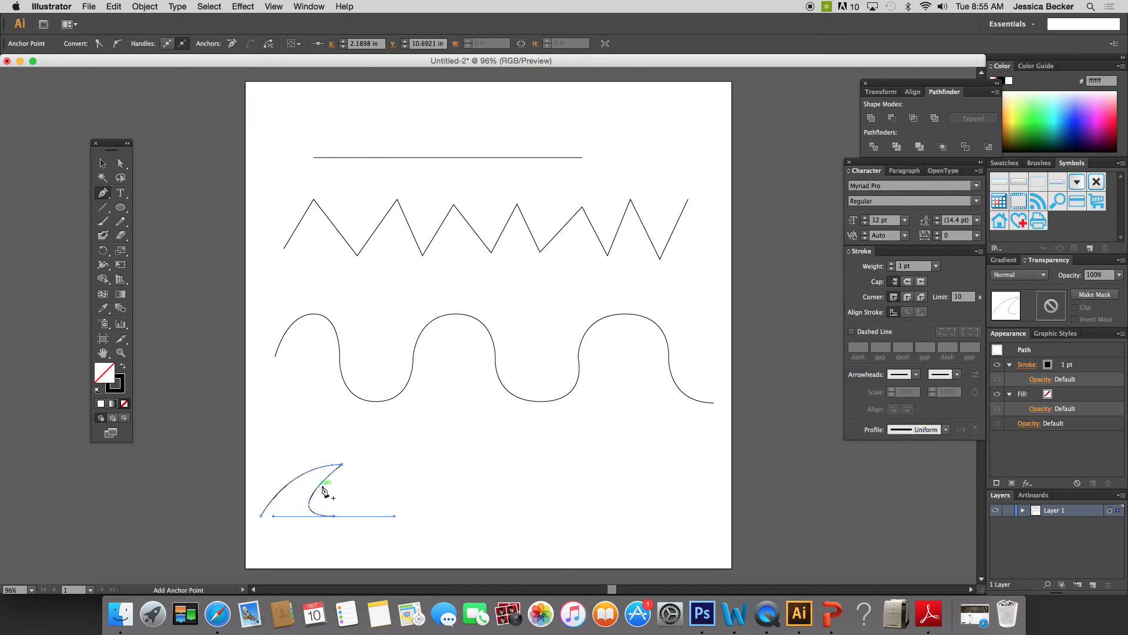
pyautogui.click(333, 516)
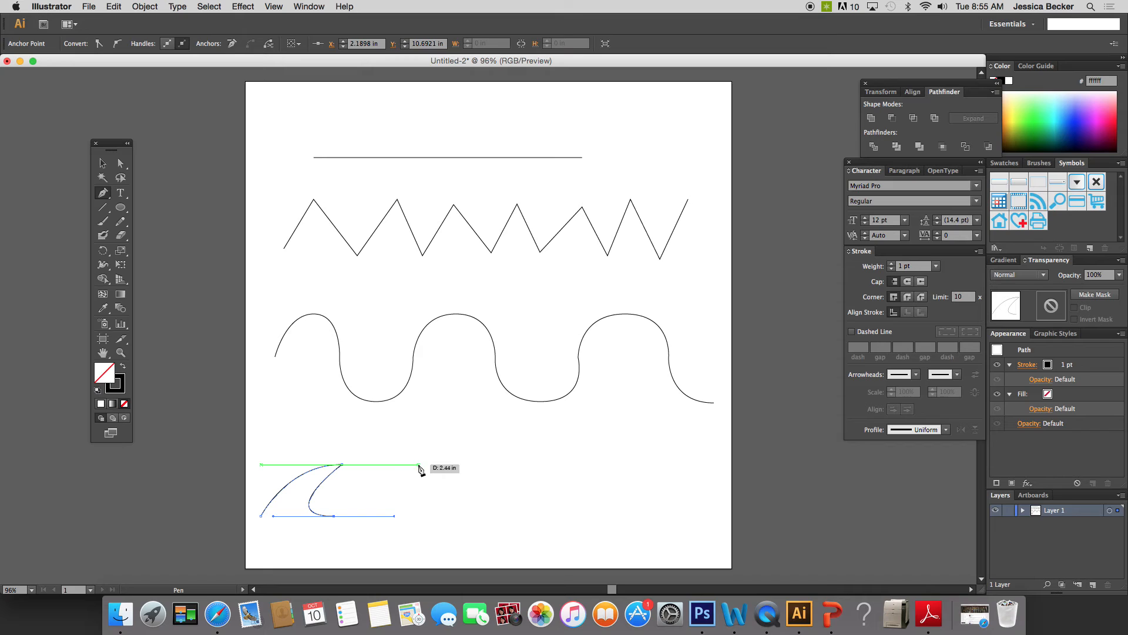
# - Add three more sharp-tipped curling crests at X about 4.27, 7.35 and 9.92 in, ending in a trough at X about 11.09 in
pyautogui.moveTo(419, 465); pyautogui.dragTo(455, 468)
pyautogui.moveTo(480, 465); pyautogui.dragTo(479, 462)
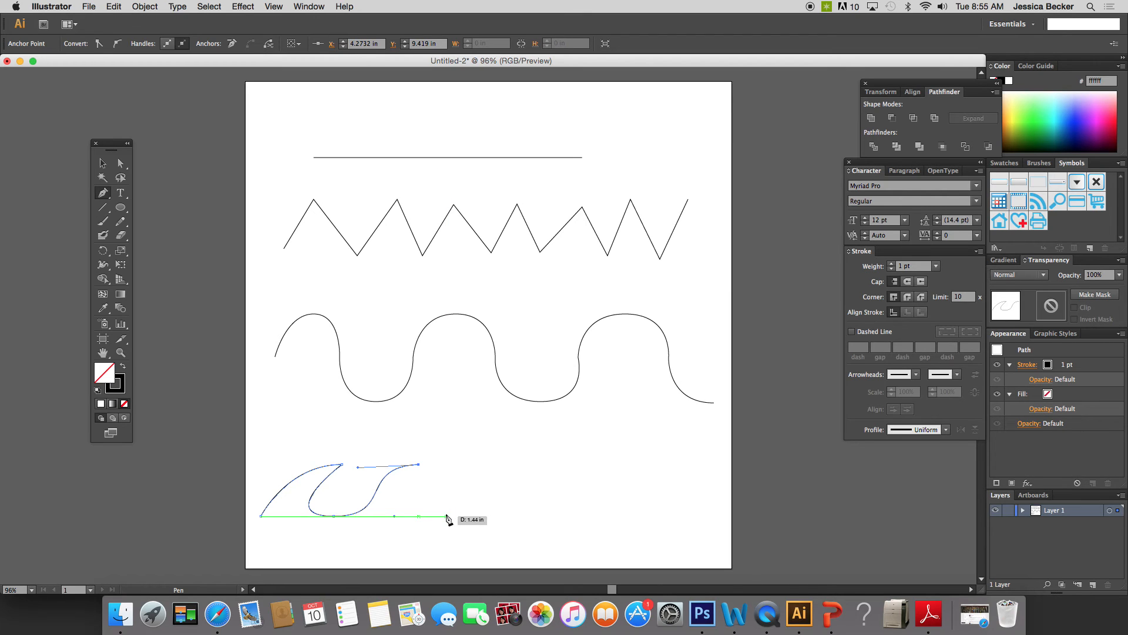
pyautogui.moveTo(446, 516); pyautogui.dragTo(509, 518)
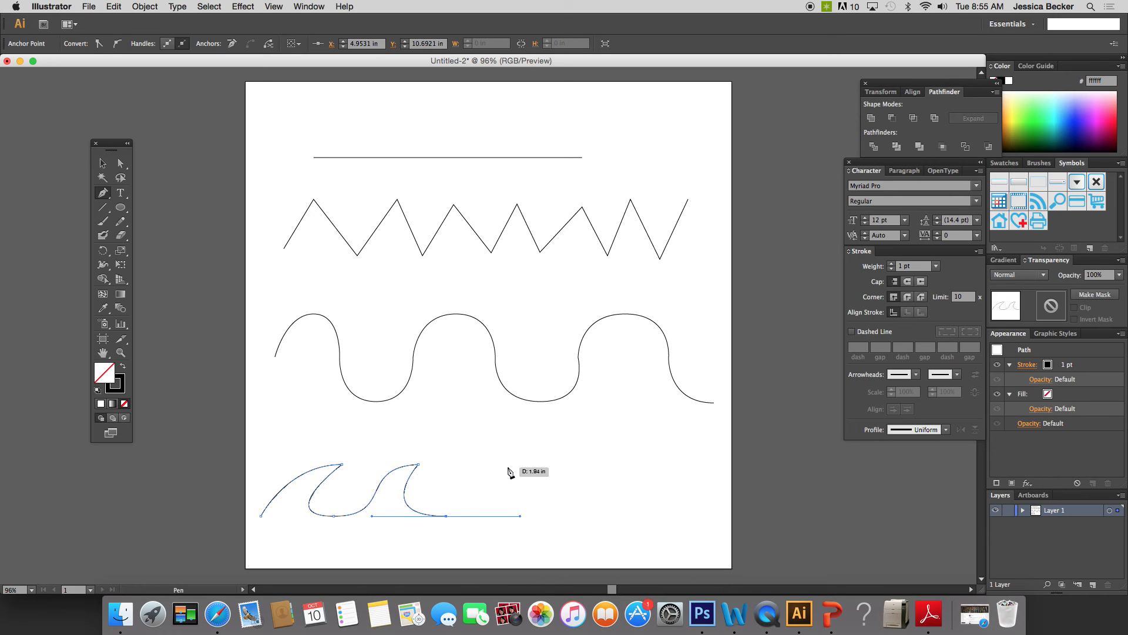
pyautogui.moveTo(508, 465); pyautogui.dragTo(589, 459)
pyautogui.hotkey('ctrl', 'z')
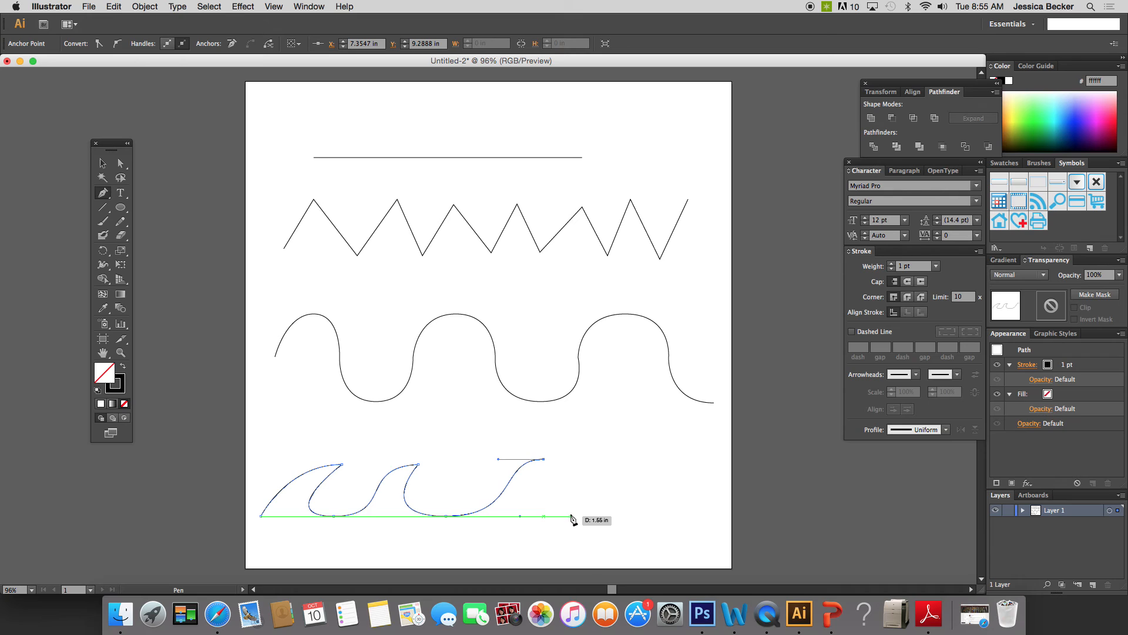
pyautogui.moveTo(573, 517); pyautogui.dragTo(643, 520)
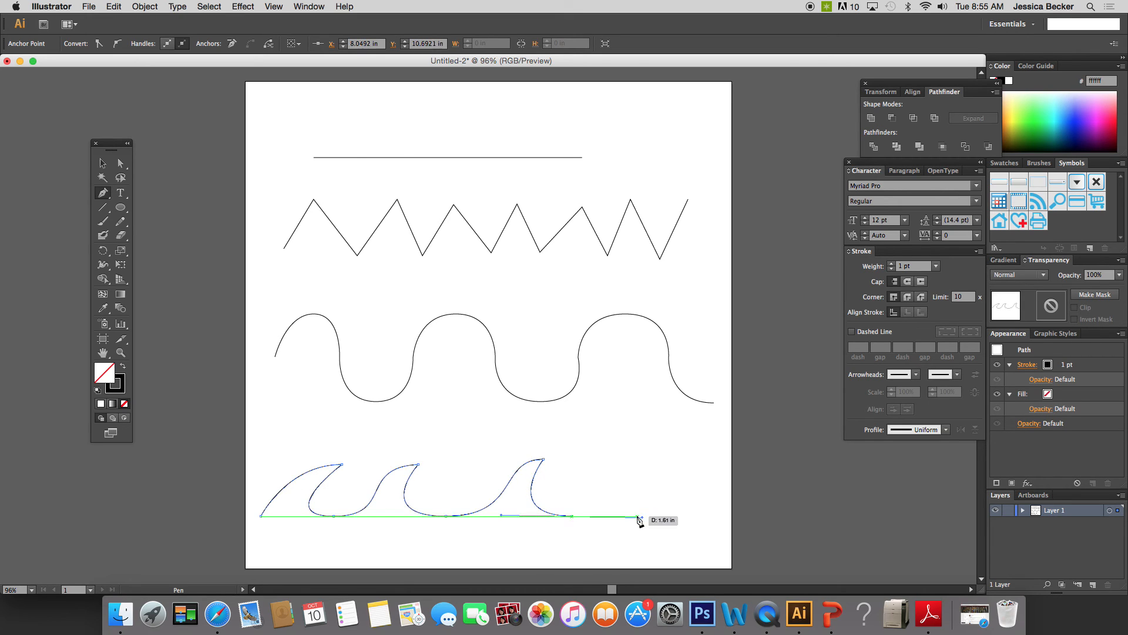
pyautogui.moveTo(647, 459); pyautogui.dragTo(683, 464)
pyautogui.click(647, 459)
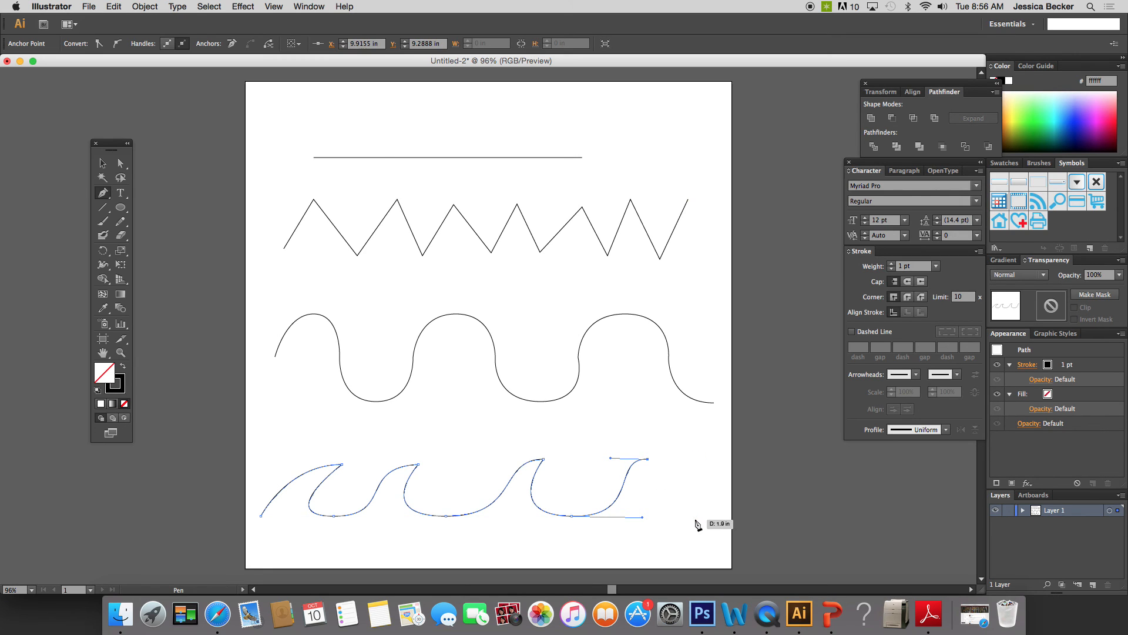
pyautogui.moveTo(696, 519); pyautogui.dragTo(781, 518)
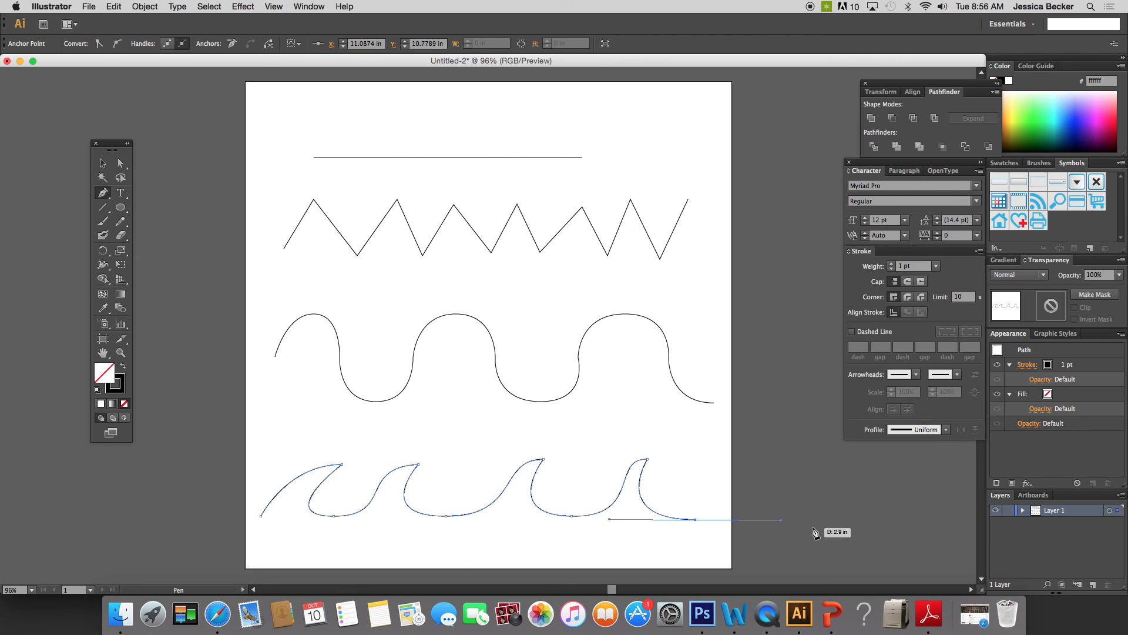